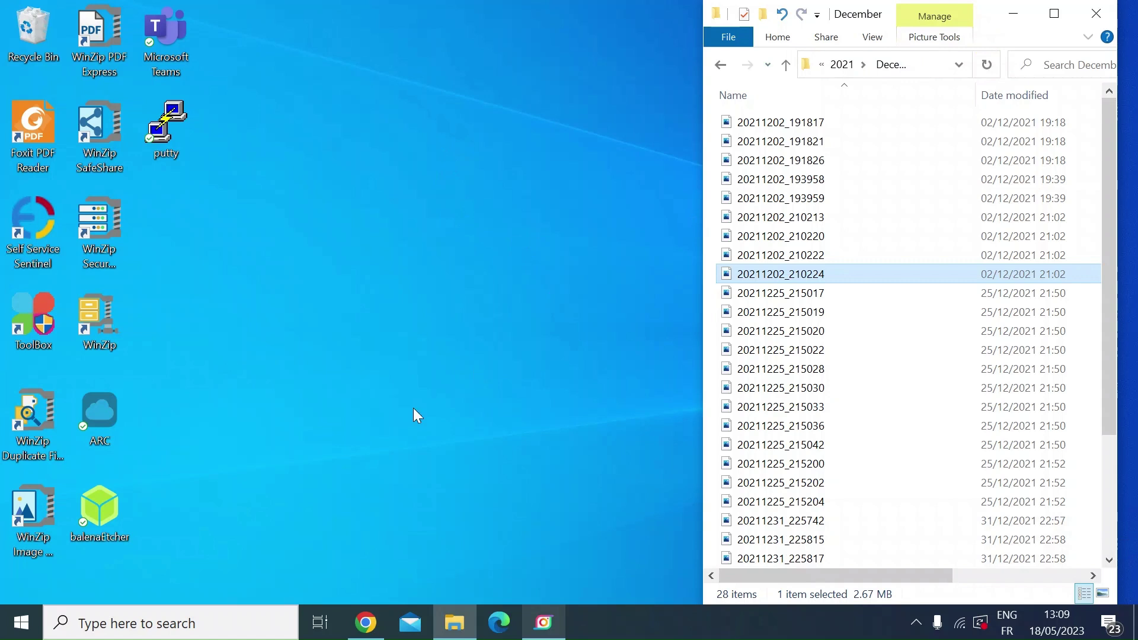
# Step: Search Windows for 'powertoys' and launch PowerToys (Preview)
pyautogui.click(28, 627)
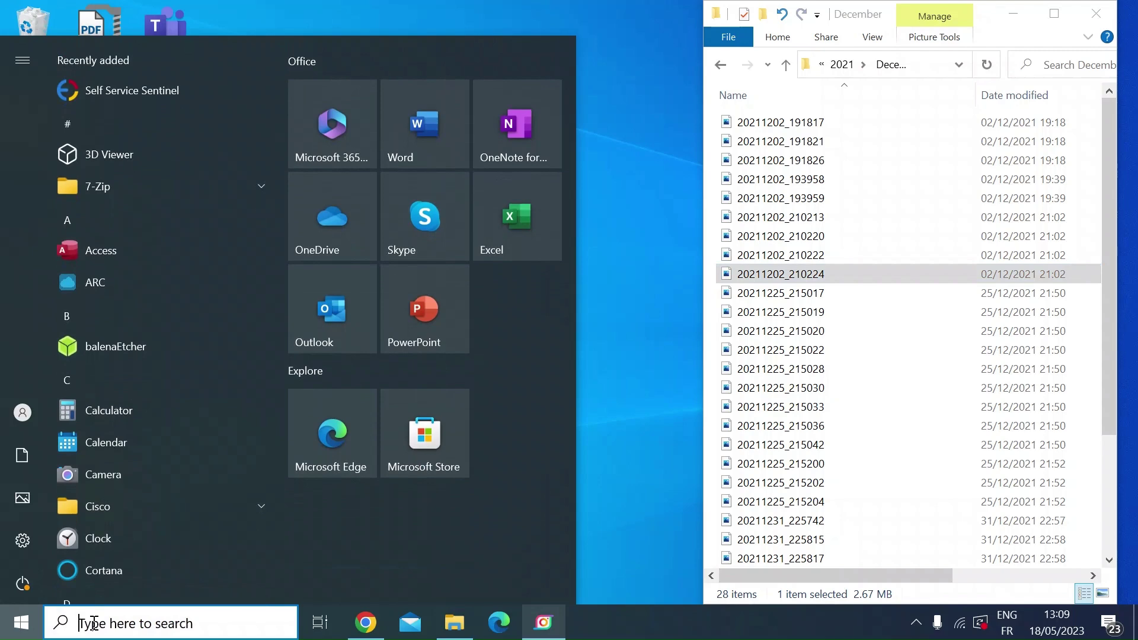
pyautogui.write('powe')
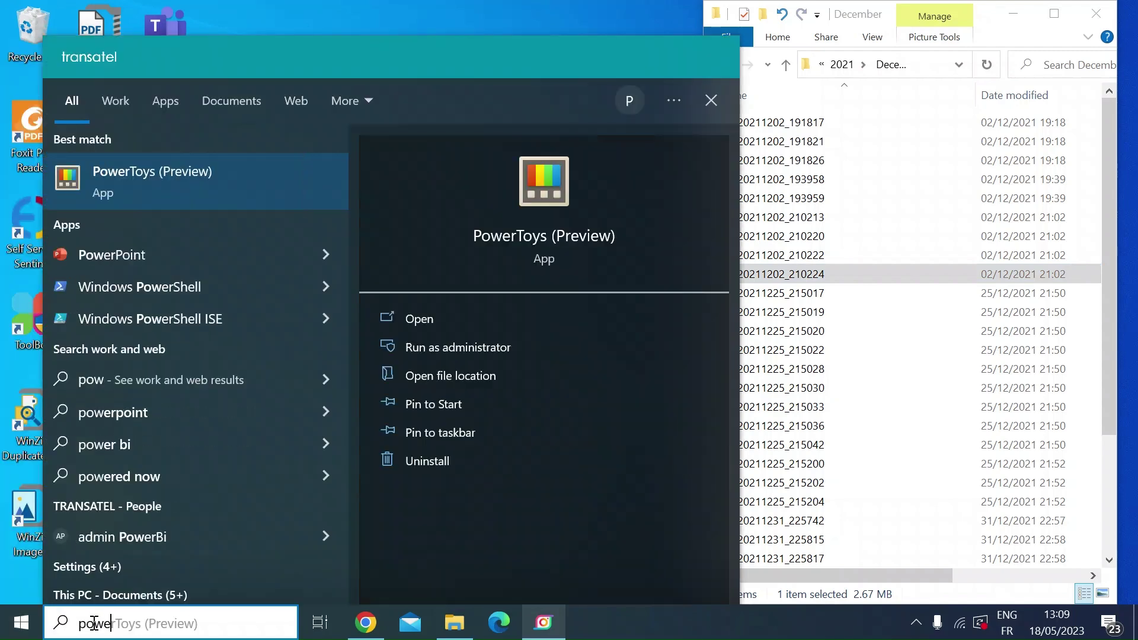
pyautogui.write('rtoys')
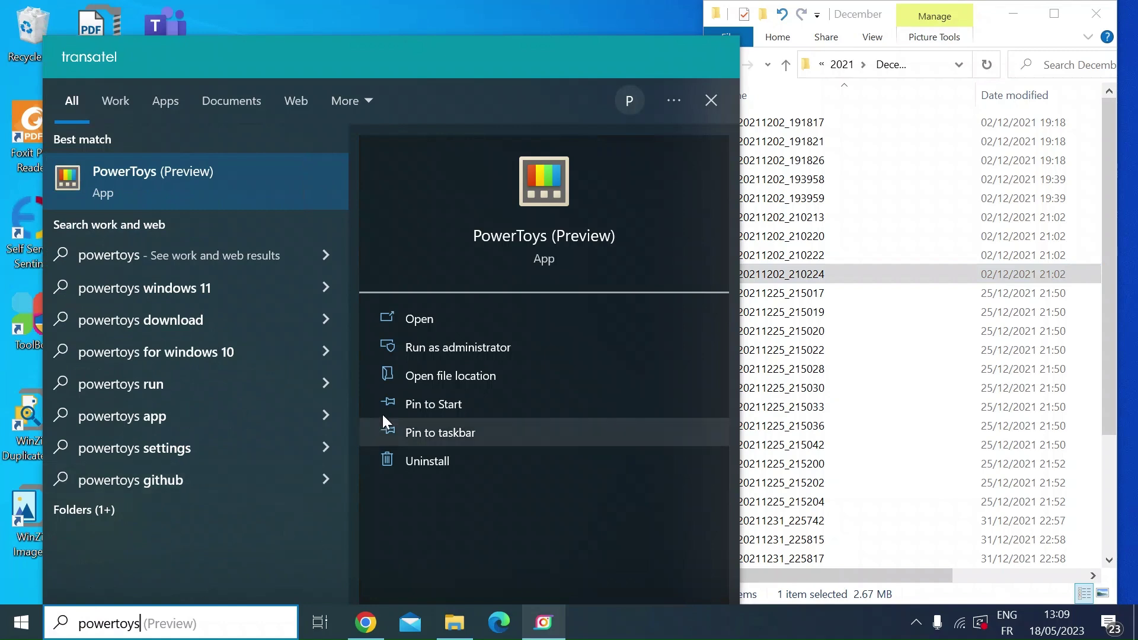
pyautogui.click(543, 240)
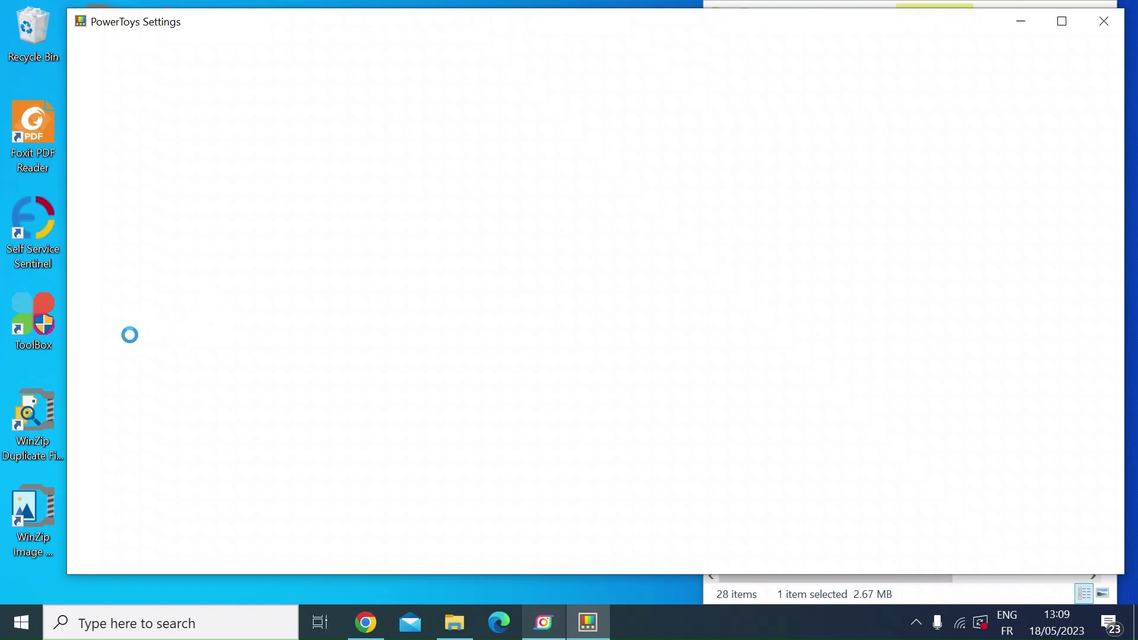
# Step: Toggle Enable PowerRename off and back on, leaving it enabled, then close Settings
pyautogui.scroll(-1, 130, 335)
pyautogui.scroll(-2, 130, 335)
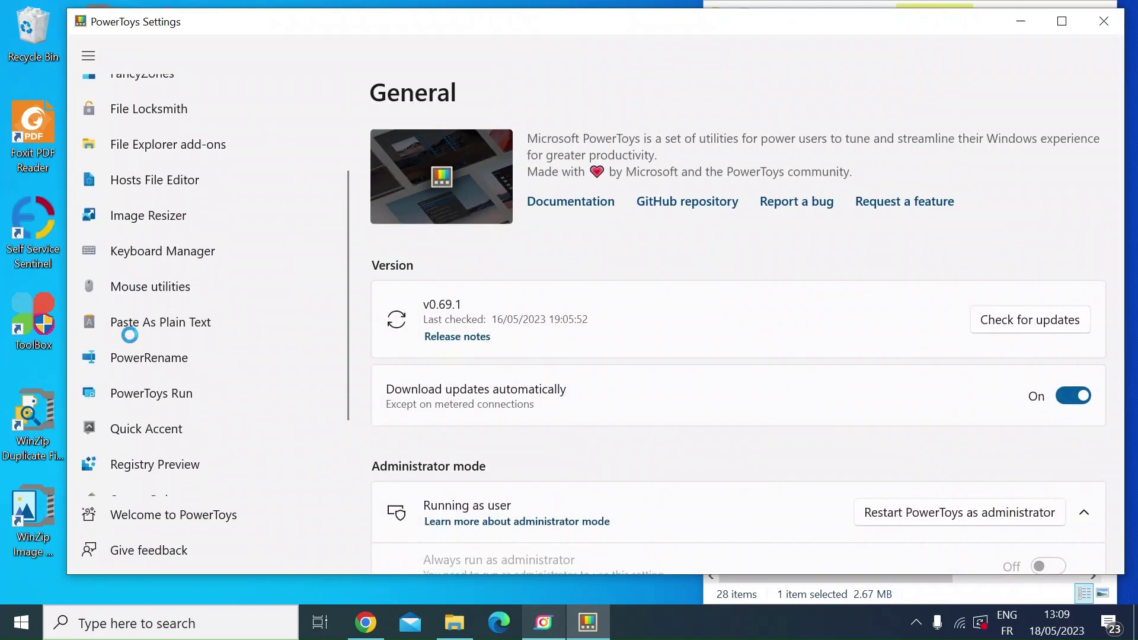
pyautogui.scroll(-3, 130, 335)
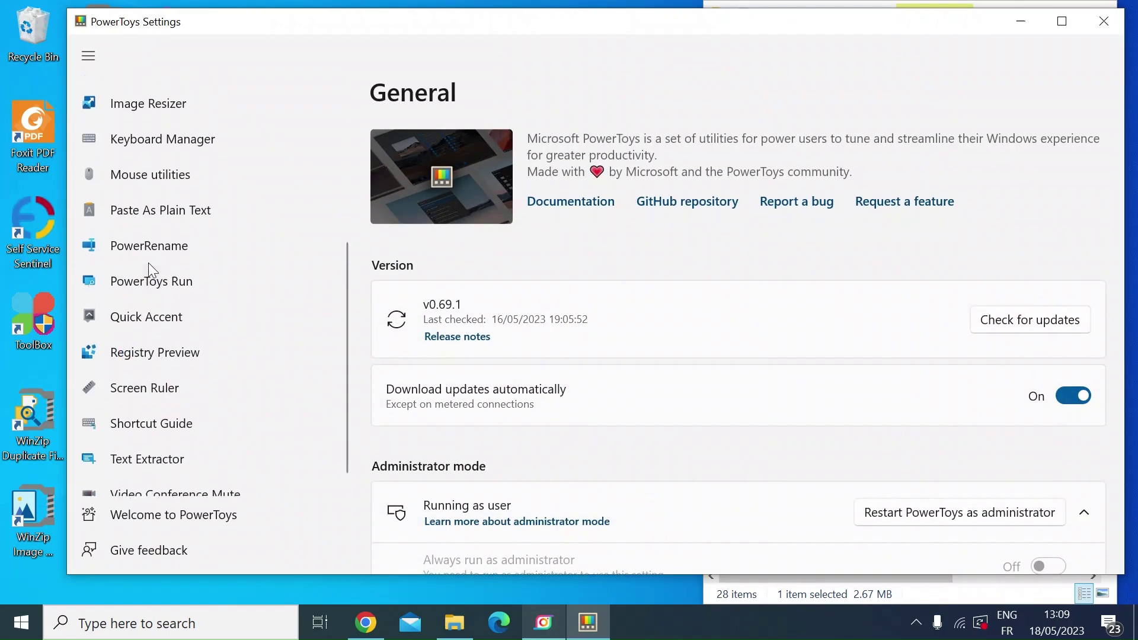
pyautogui.click(154, 248)
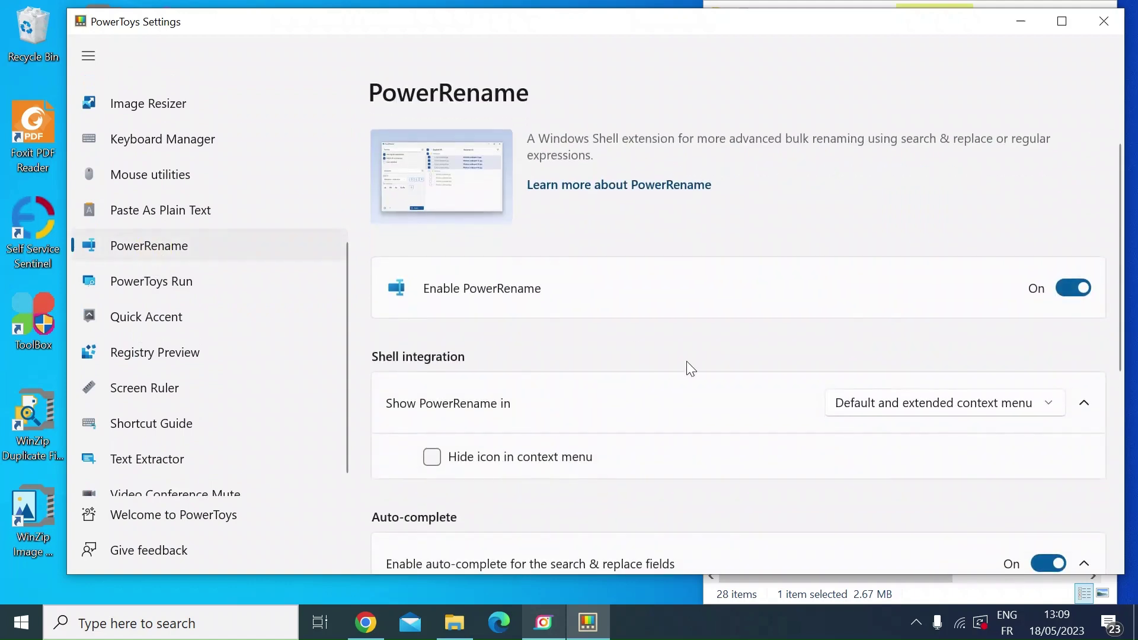
pyautogui.click(1065, 292)
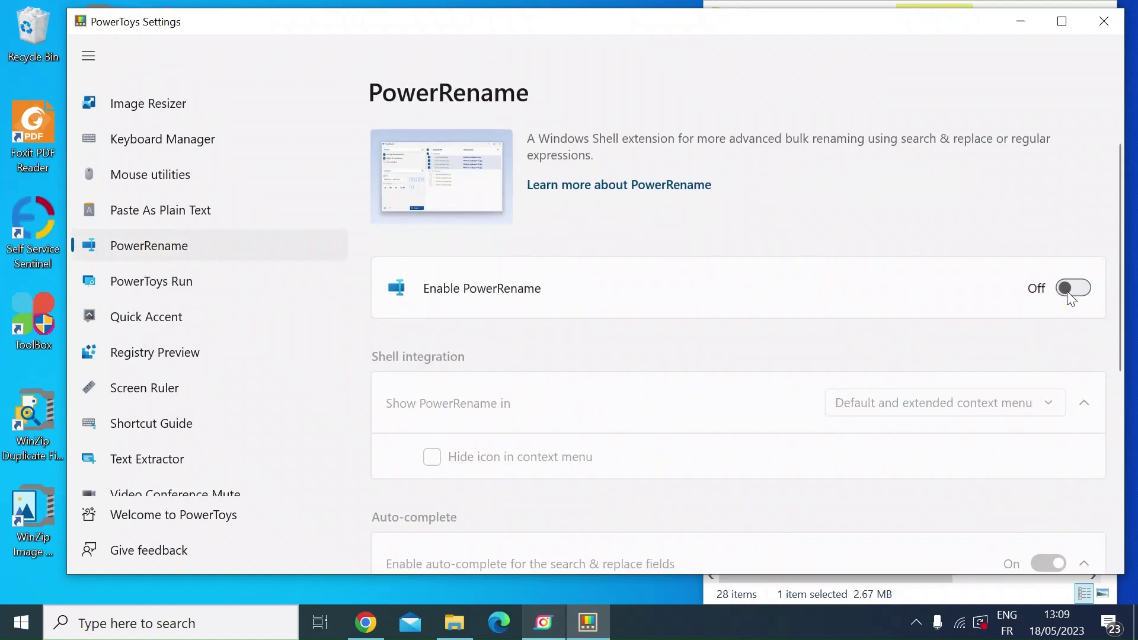
pyautogui.click(1066, 291)
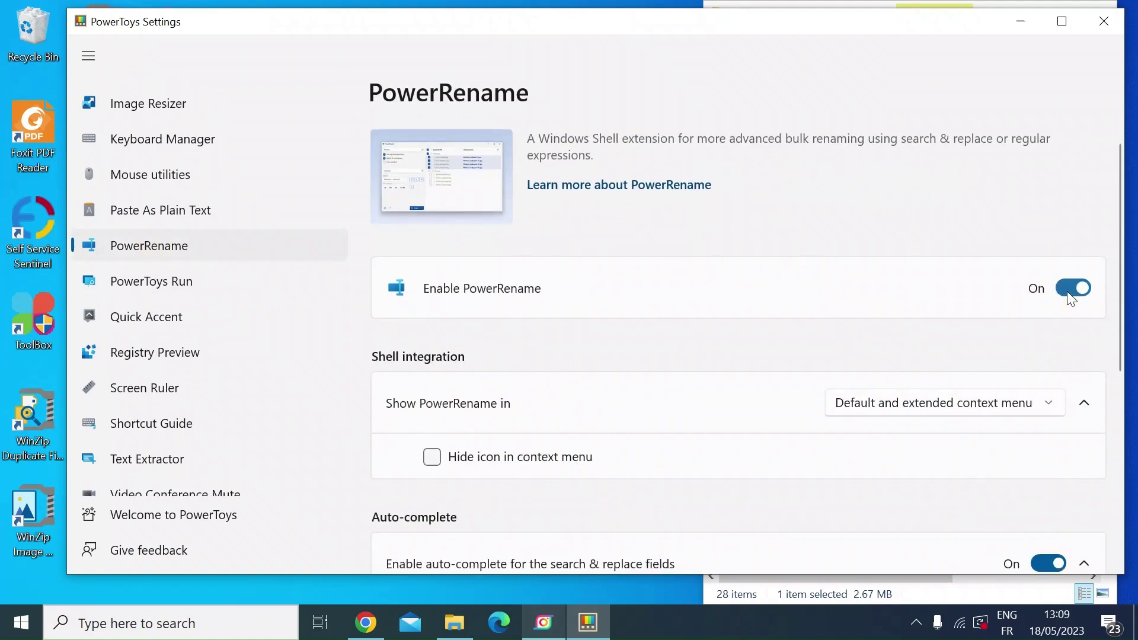
pyautogui.click(1093, 22)
# Step: Restore the December folder, select all 28 photos with Ctrl+A and right-click them
pyautogui.click(997, 19)
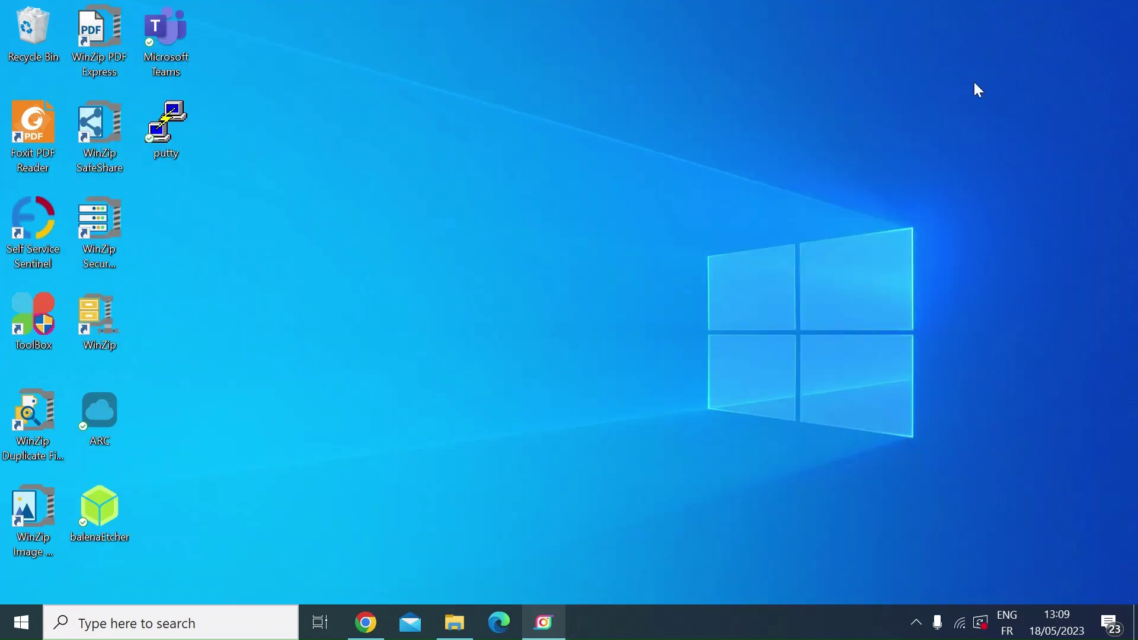
pyautogui.click(455, 623)
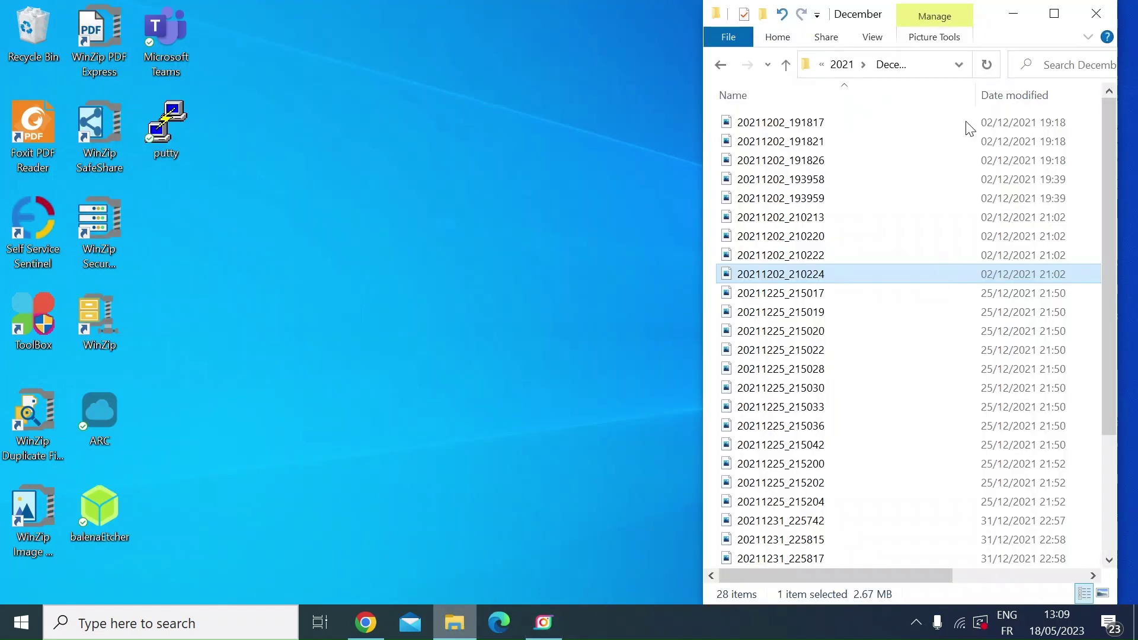
pyautogui.click(801, 123)
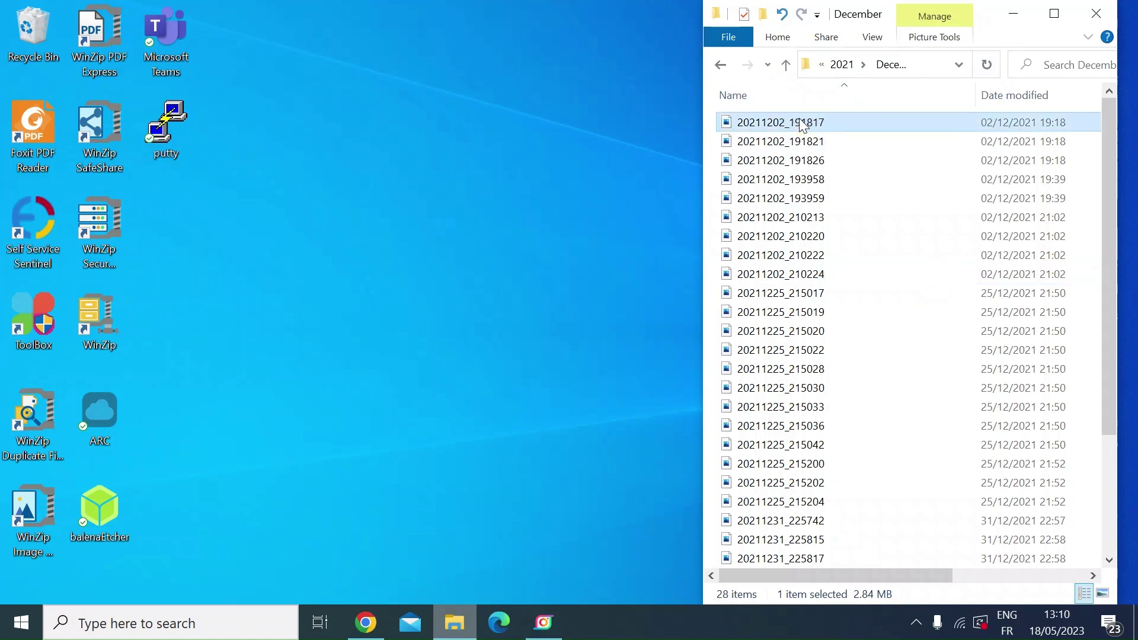
pyautogui.hotkey('ctrl', 'a')
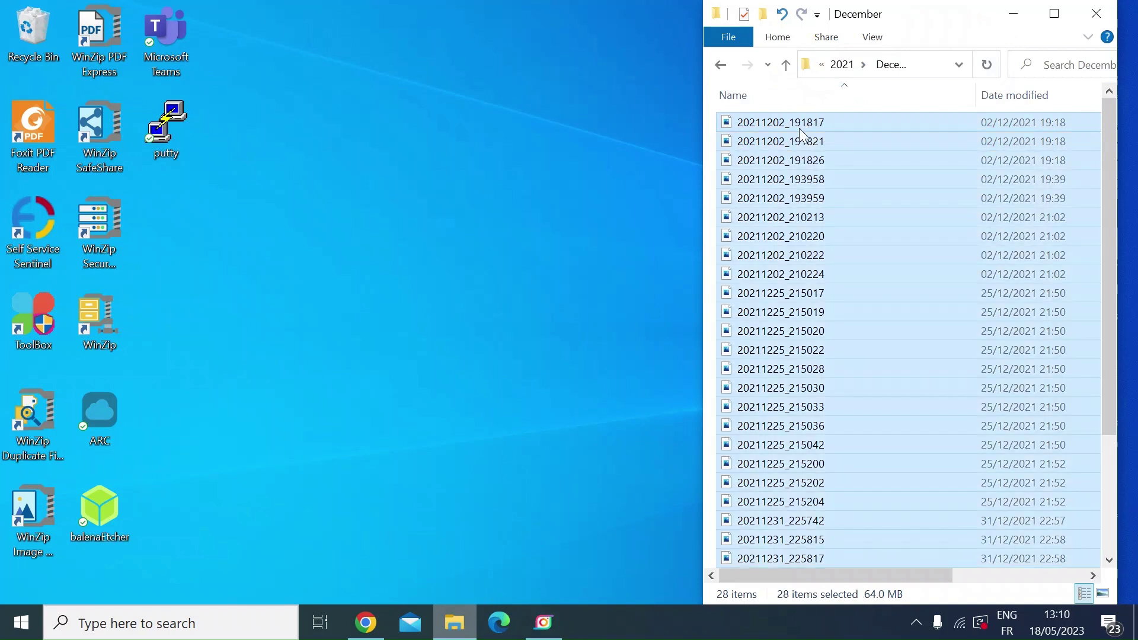
pyautogui.doubleClick(807, 219)
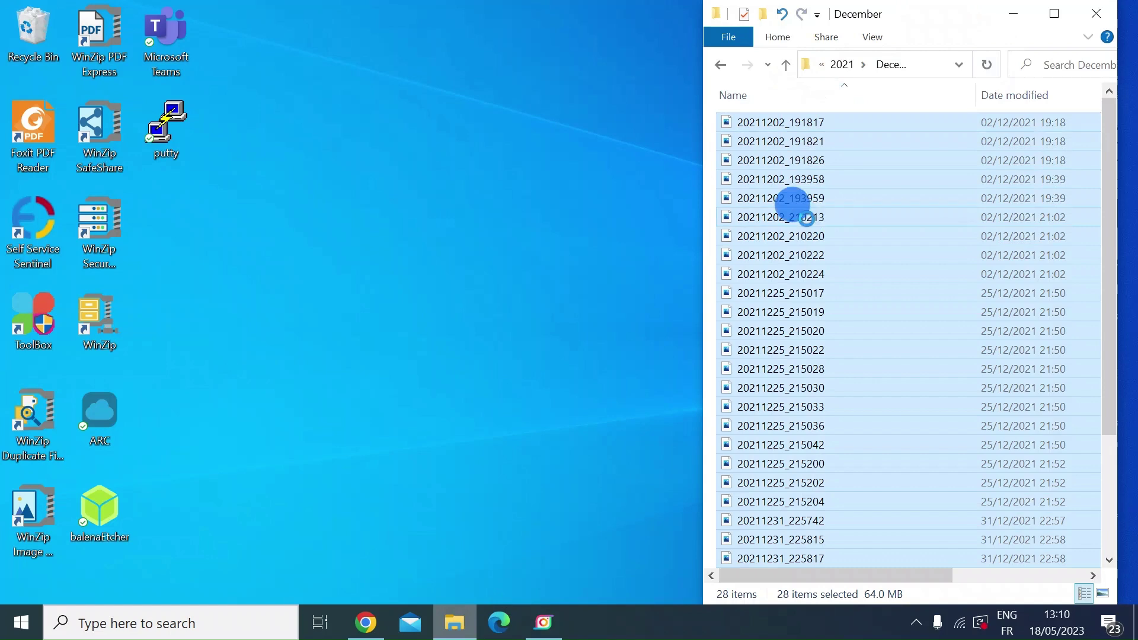
pyautogui.rightClick(807, 219)
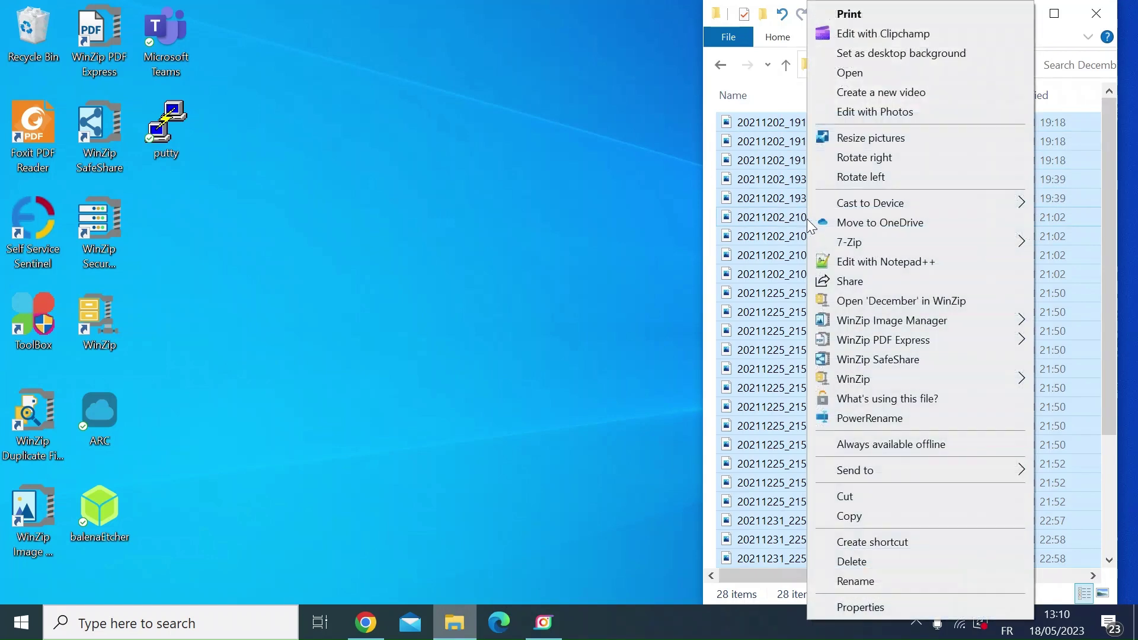
# Step: Launch PowerRename on the selected photos and clear the previous search pattern
pyautogui.click(889, 413)
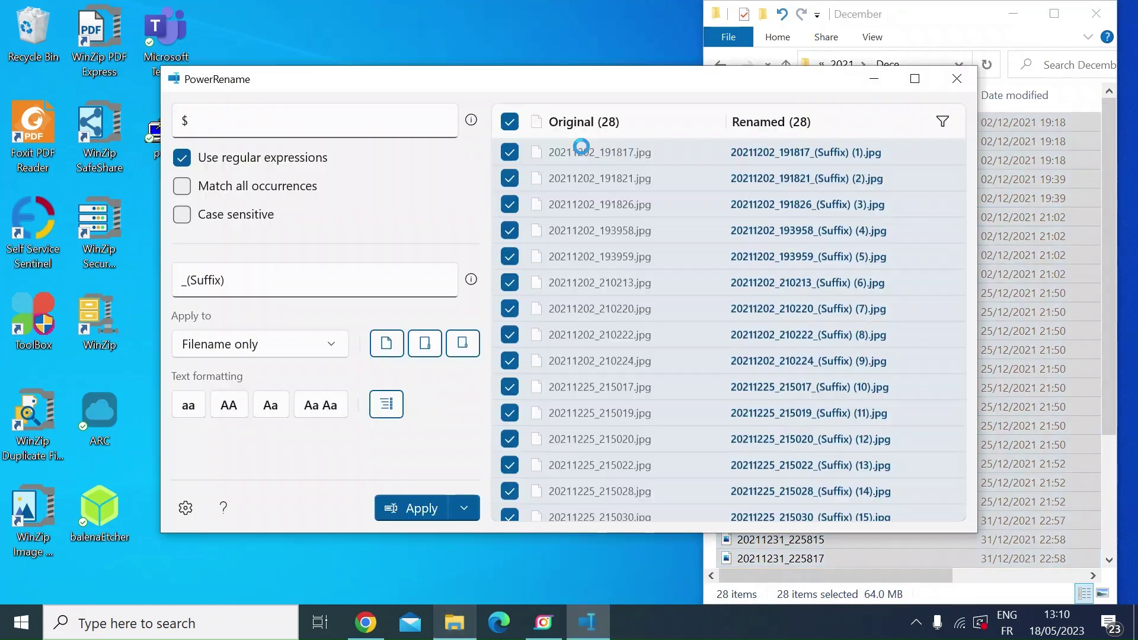
pyautogui.moveTo(549, 79); pyautogui.dragTo(468, 46)
pyautogui.click(347, 89)
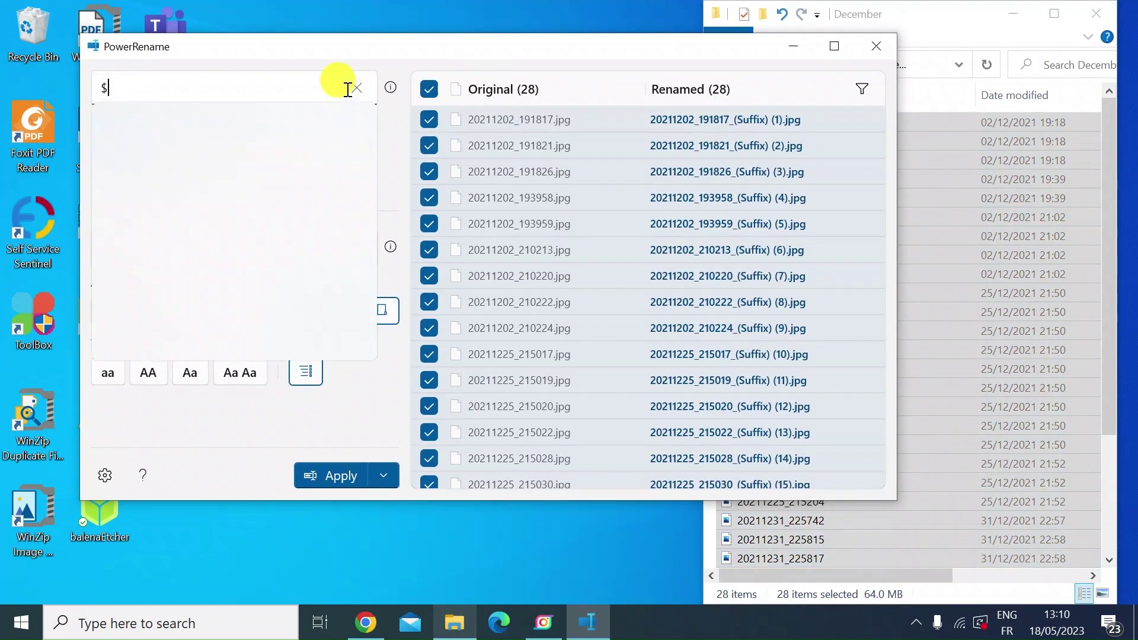
pyautogui.click(361, 92)
pyautogui.click(377, 395)
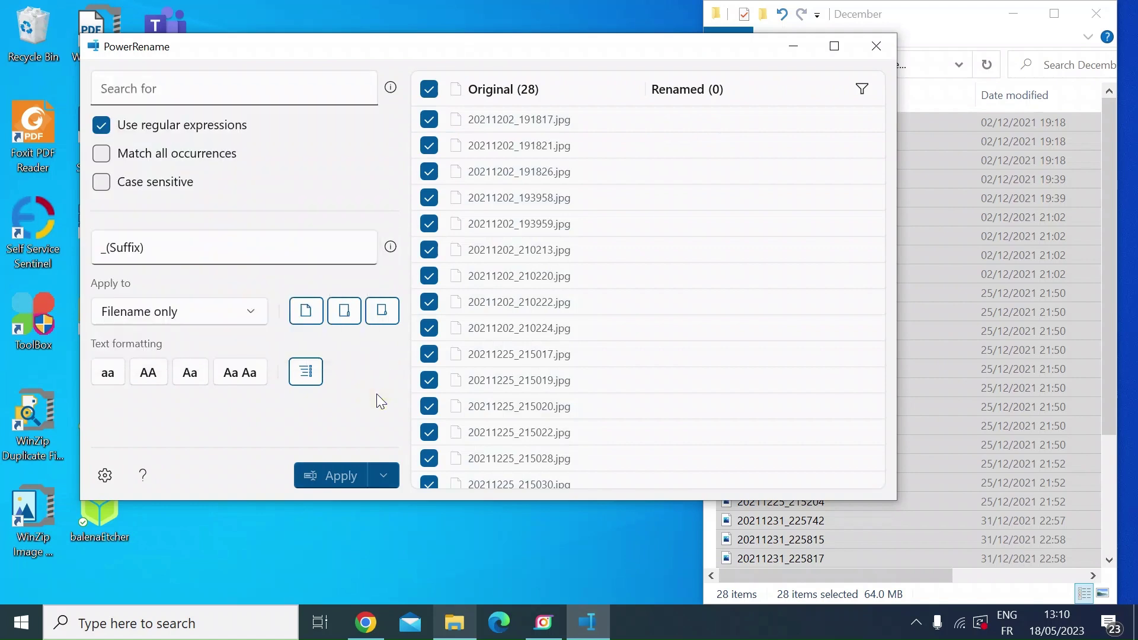
# Step: Clear the old _(Suffix) replacement text and keep Use regular expressions ticked
pyautogui.click(314, 247)
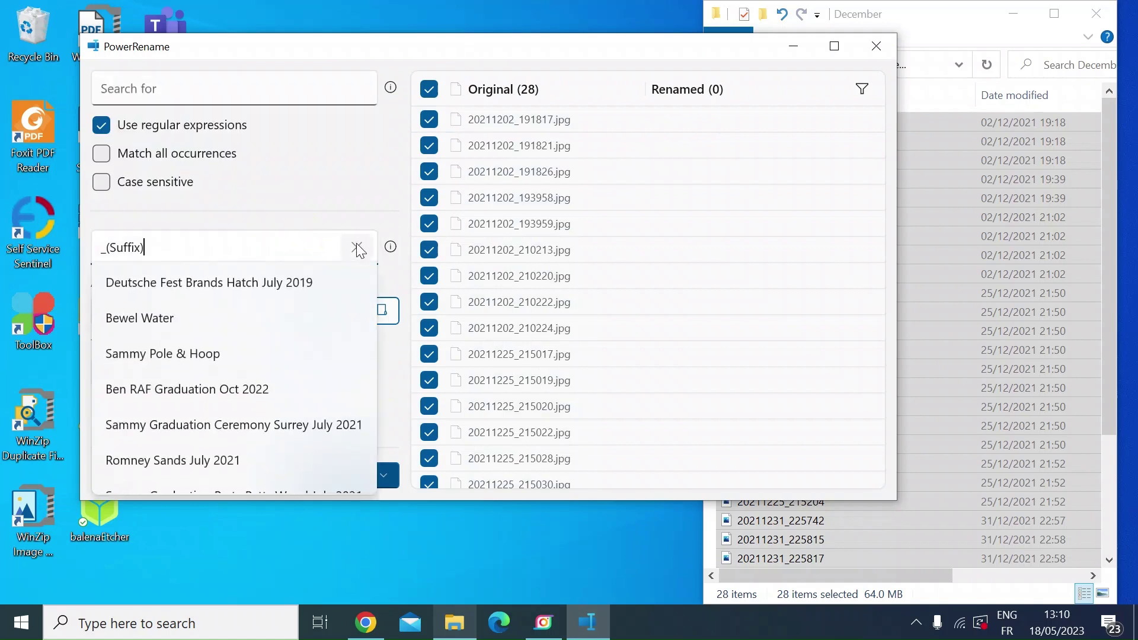
pyautogui.click(359, 247)
pyautogui.click(351, 195)
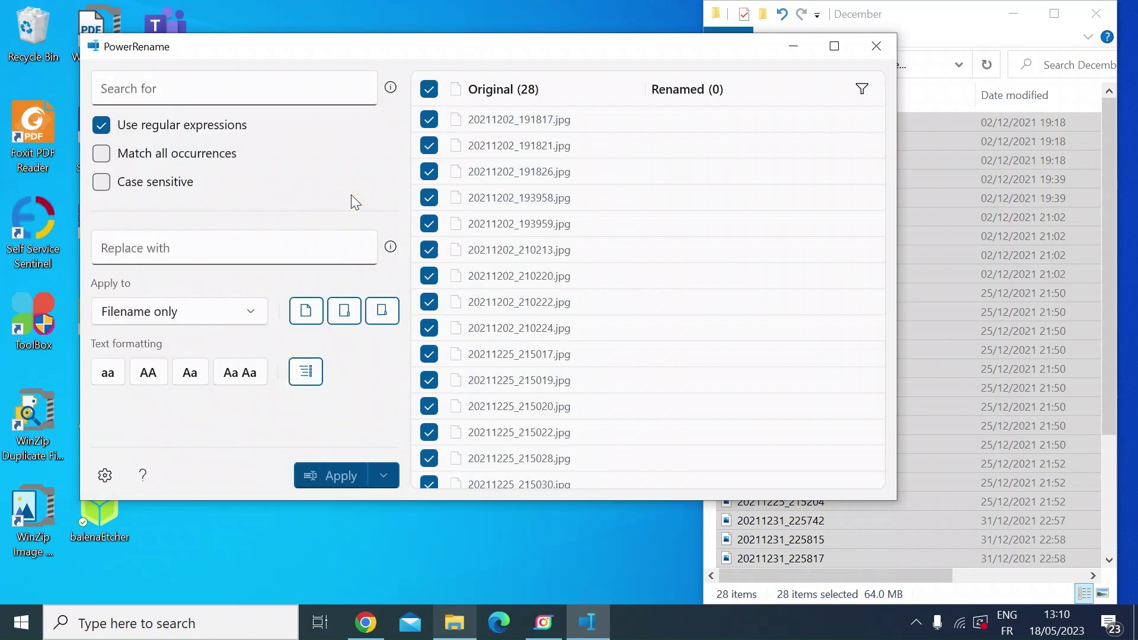
pyautogui.moveTo(378, 47); pyautogui.dragTo(354, 64)
pyautogui.click(86, 130)
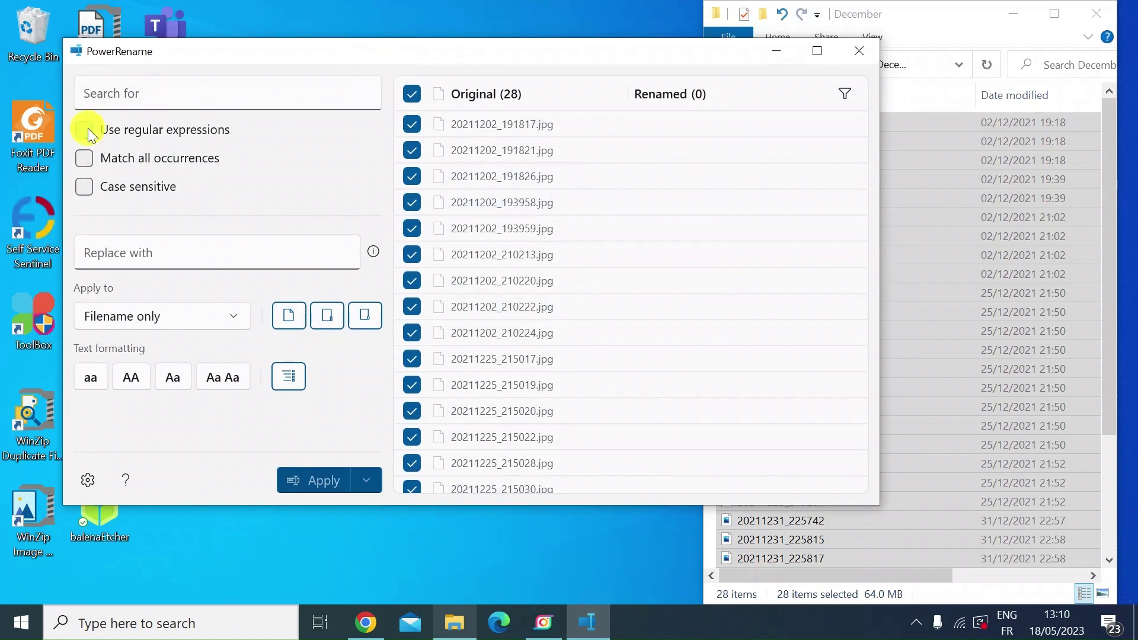
pyautogui.click(88, 128)
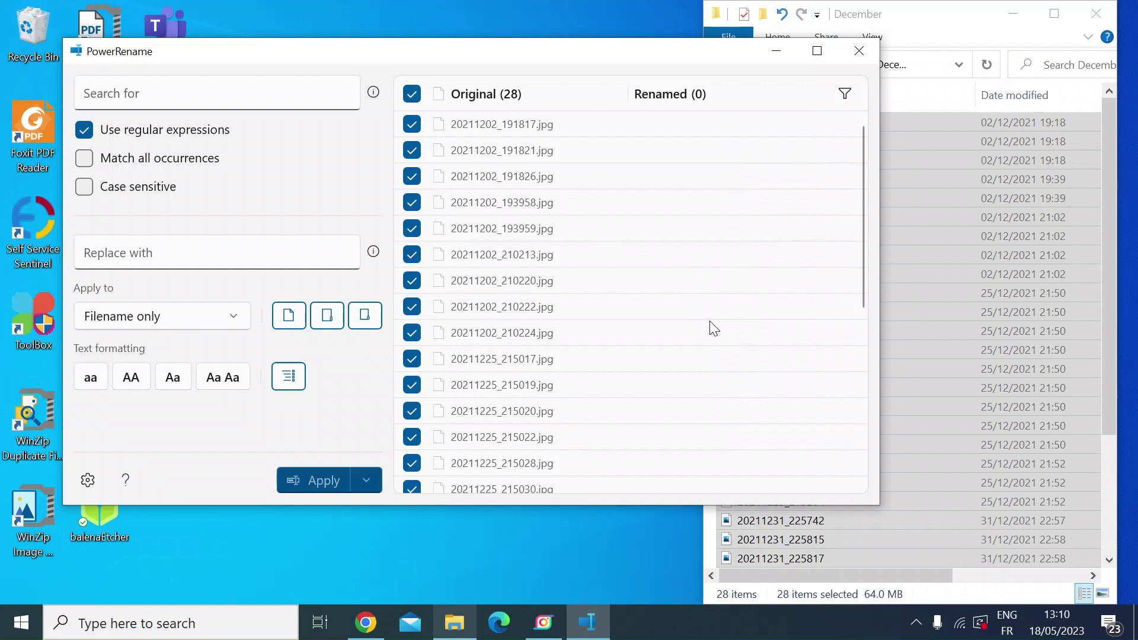
# Step: Set the search pattern to .* and the replacement to 'Christmas 2021'
pyautogui.click(176, 94)
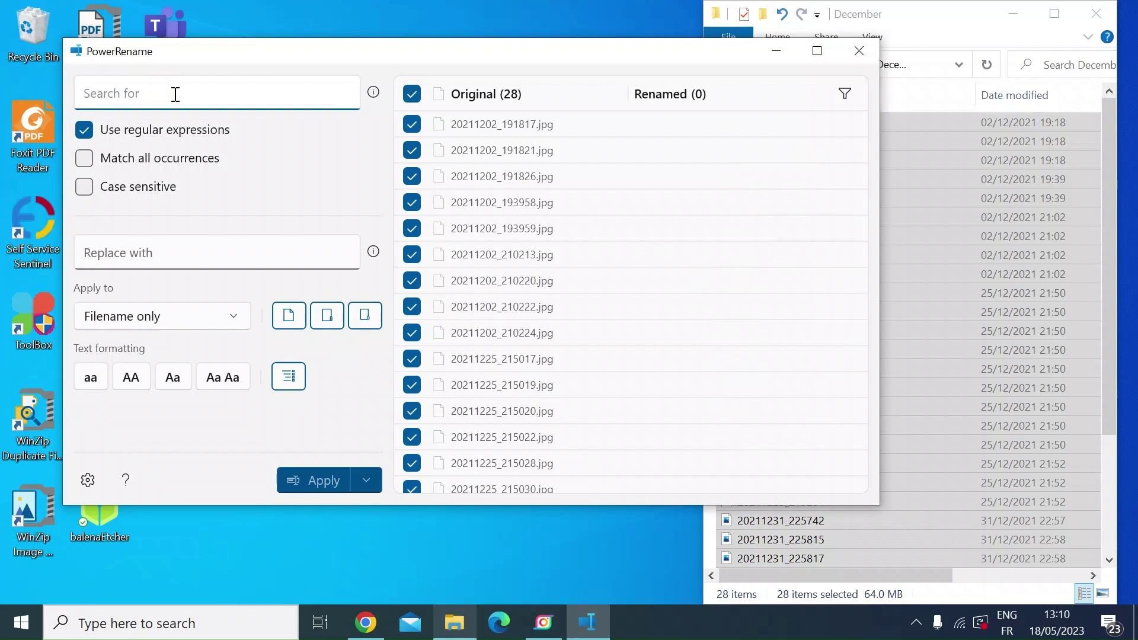
pyautogui.write('.')
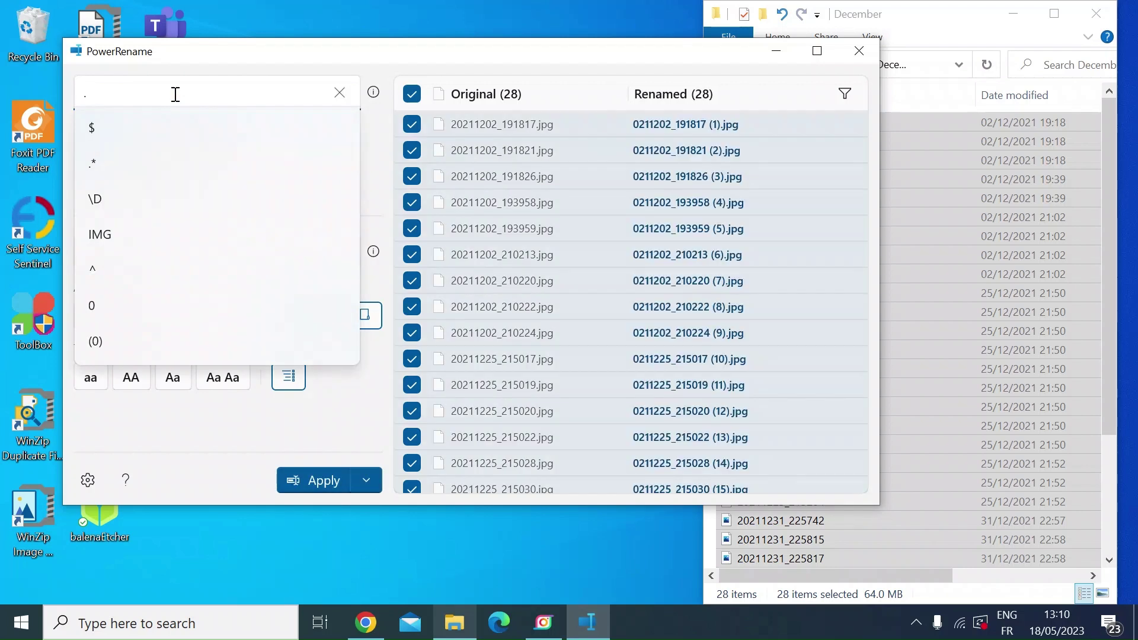
pyautogui.write('*')
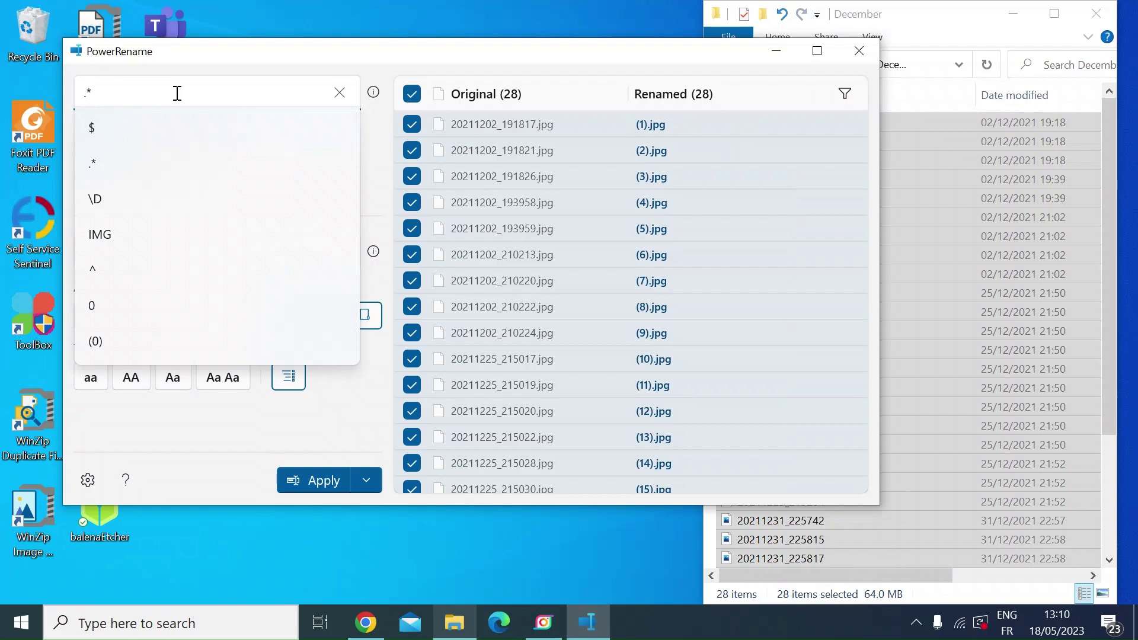
pyautogui.moveTo(560, 216)
pyautogui.click(322, 428)
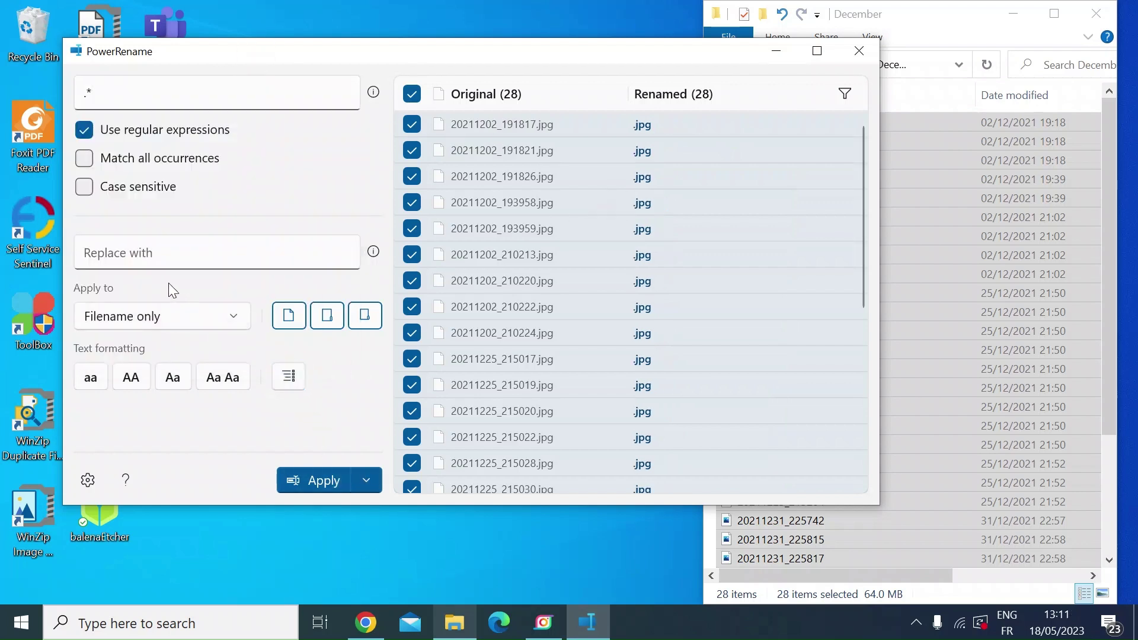
pyautogui.click(146, 251)
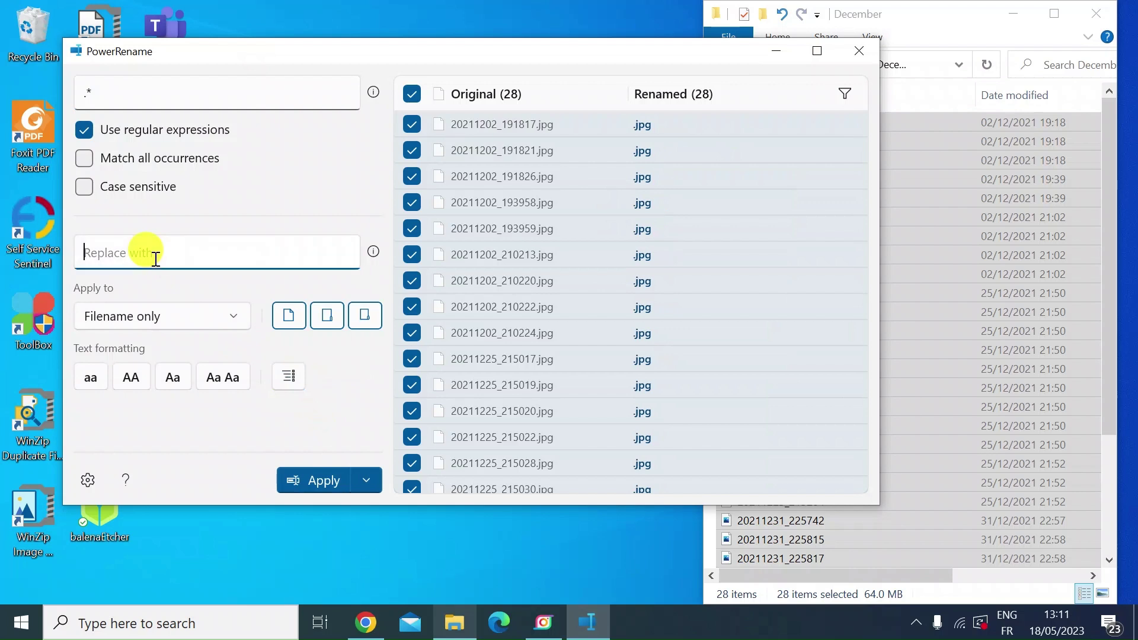
pyautogui.write('Chr')
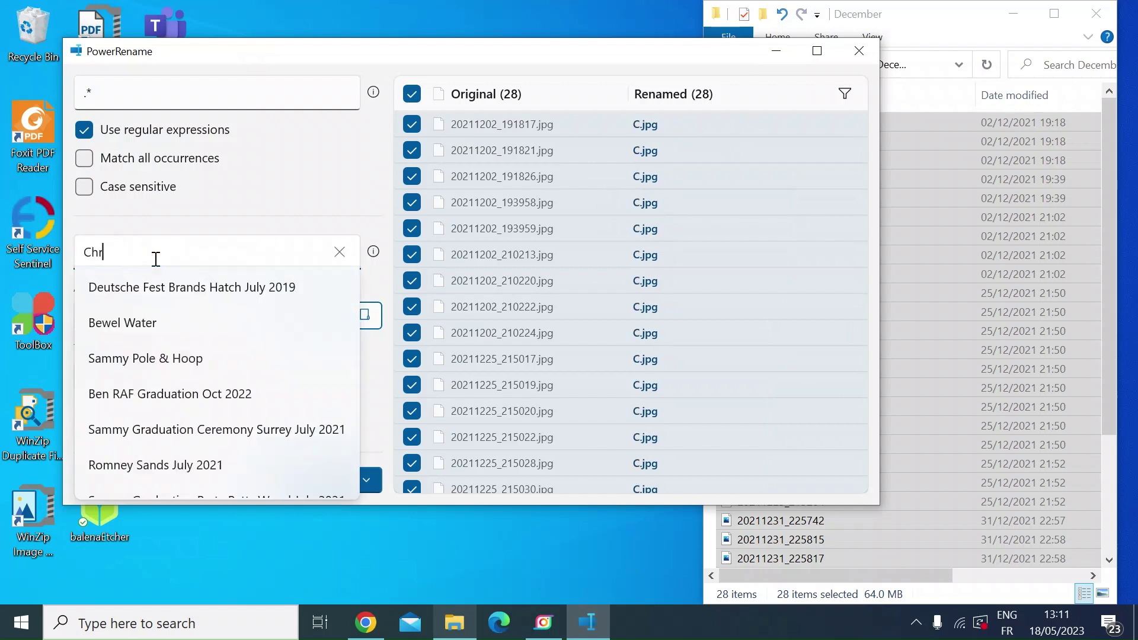
pyautogui.write('istm')
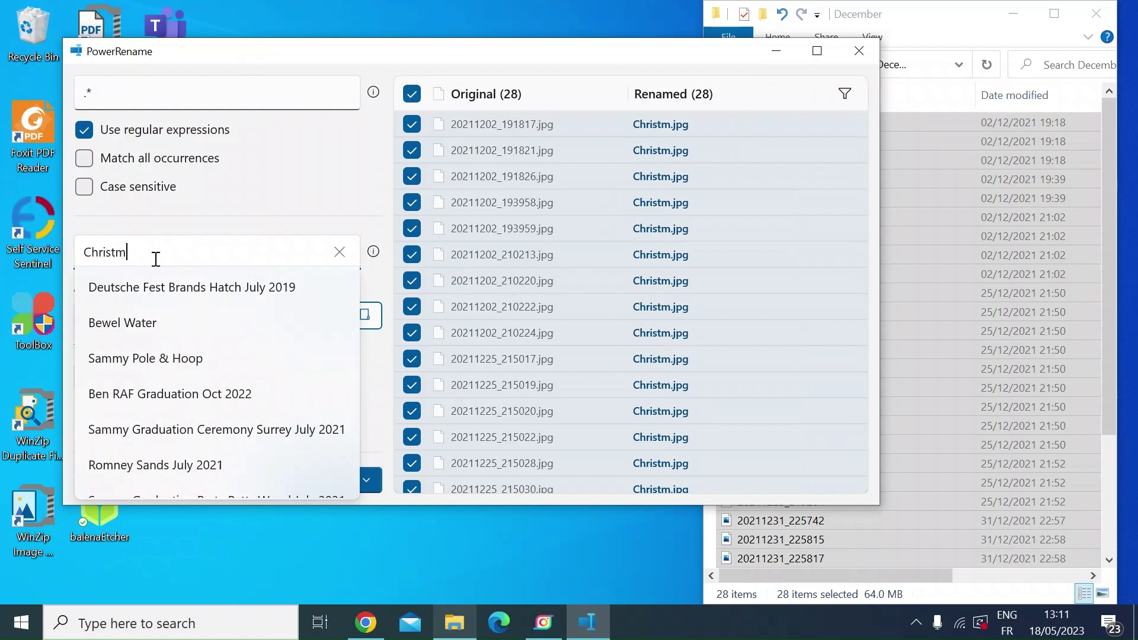
pyautogui.write('as ')
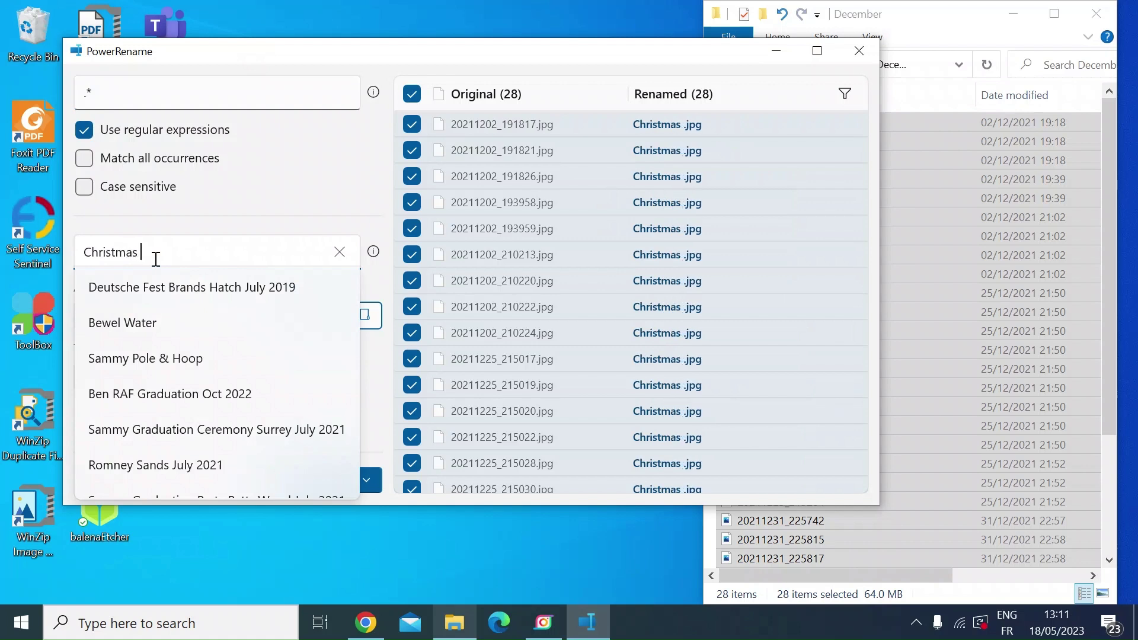
pyautogui.write('2')
pyautogui.write('021')
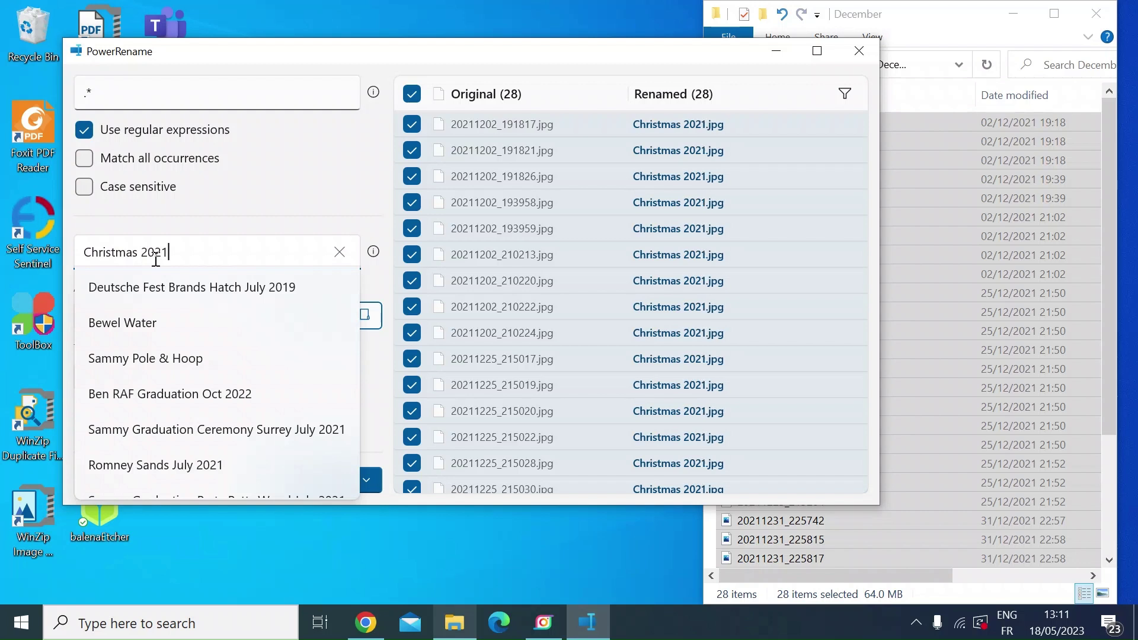
pyautogui.click(265, 200)
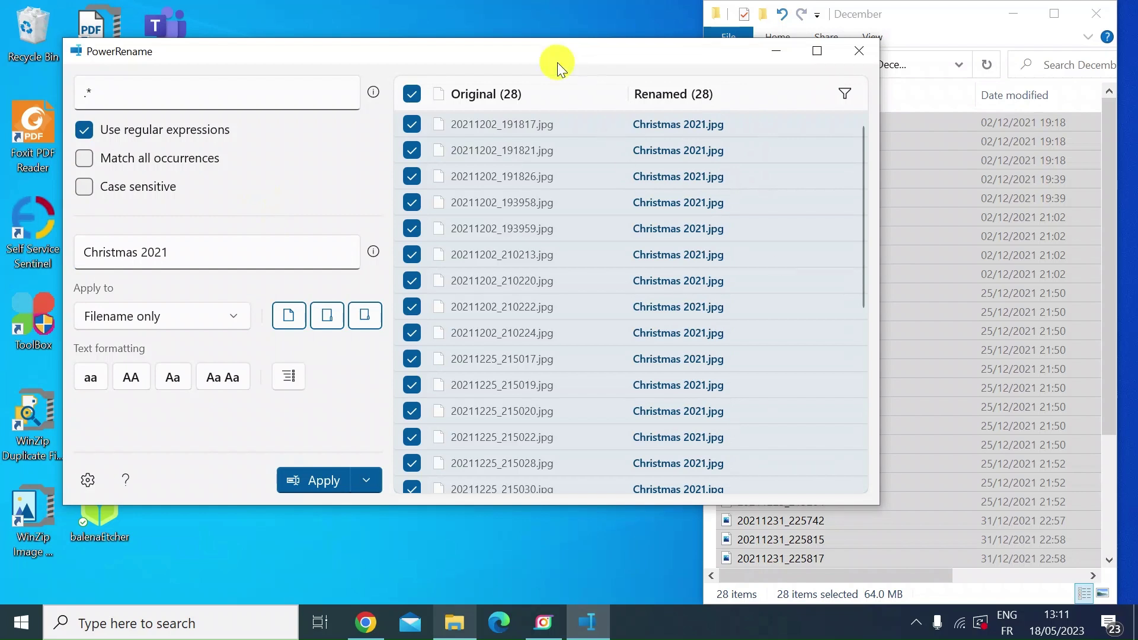
# Step: Turn on Enumerate items and check the preview numbering Christmas 2021 (1), (2), (3)…
pyautogui.moveTo(557, 62)
pyautogui.mouseDown()
pyautogui.moveTo(554, 40)
pyautogui.moveTo(533, 45)
pyautogui.mouseUp()
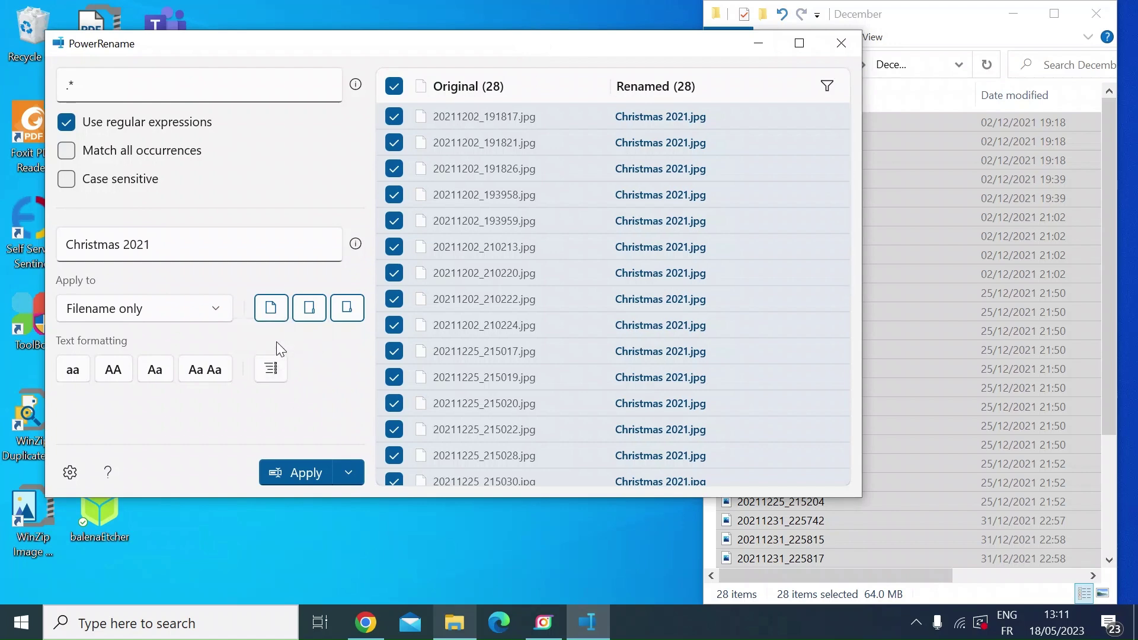
pyautogui.click(273, 370)
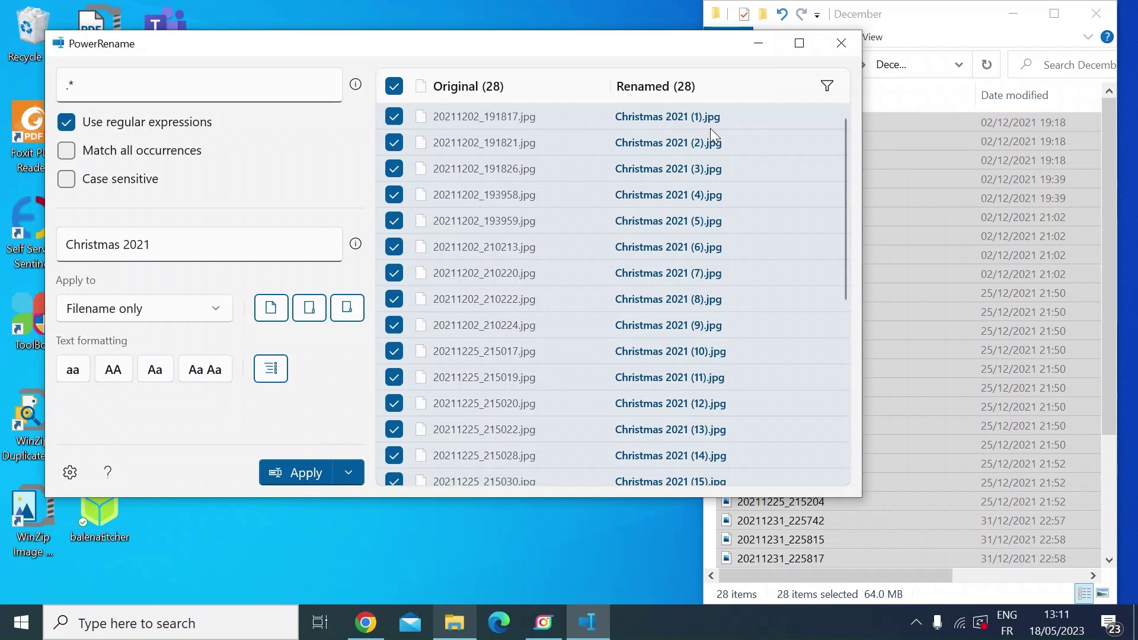
pyautogui.scroll(-2, 718, 271)
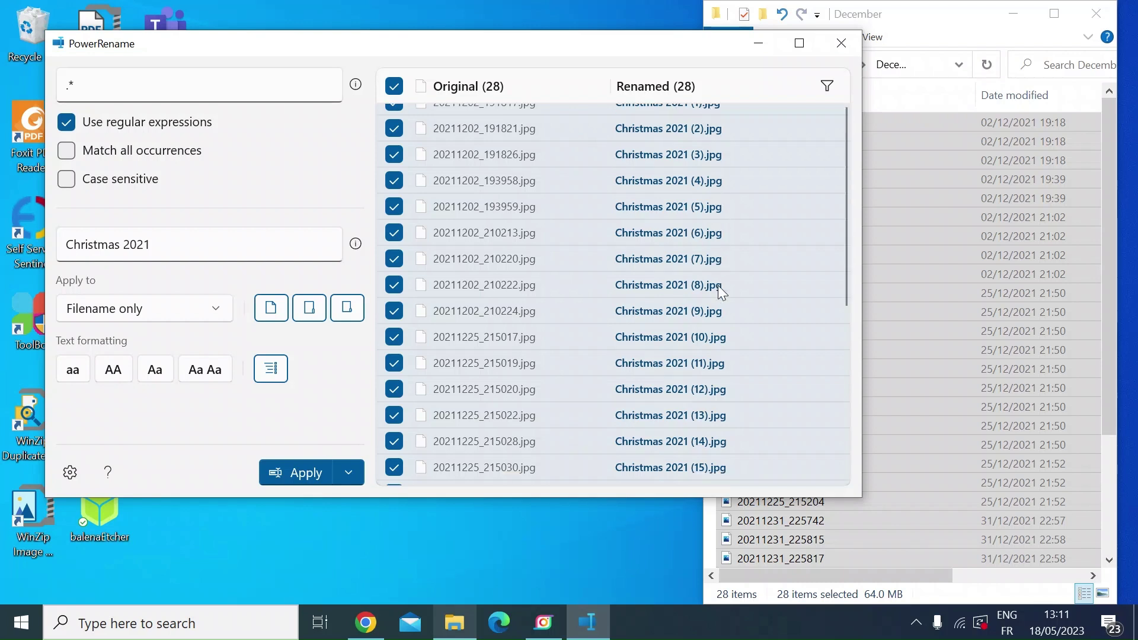
pyautogui.scroll(-3, 718, 278)
pyautogui.scroll(-3, 719, 285)
pyautogui.scroll(4, 721, 291)
pyautogui.scroll(3, 720, 291)
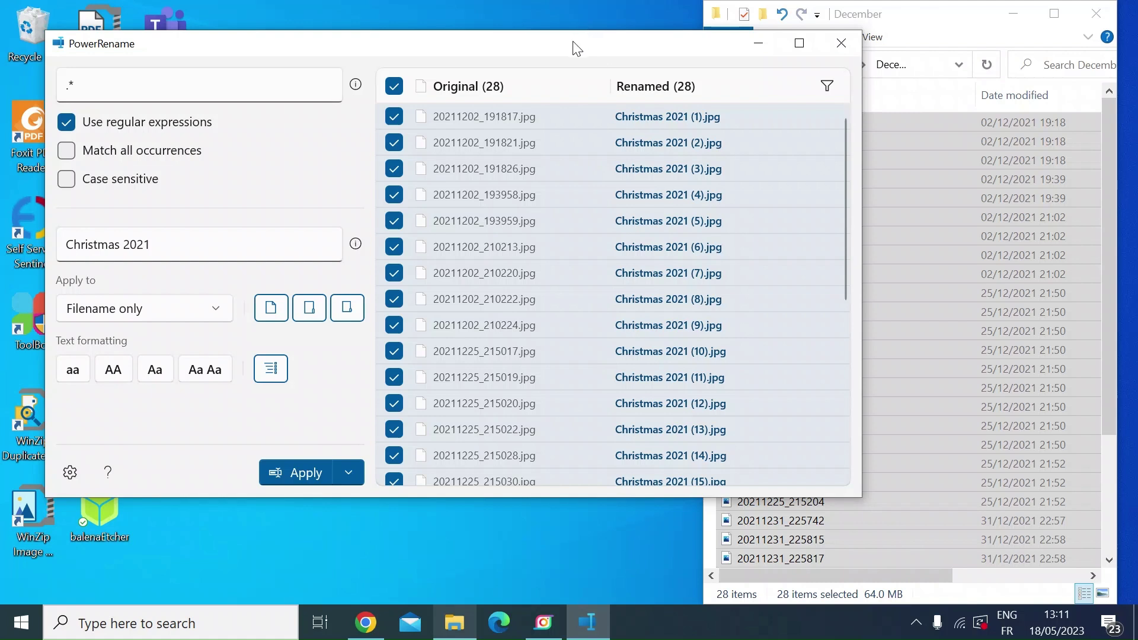
# Step: Choose Apply and close from the Apply dropdown, then bring the December folder forward
pyautogui.moveTo(573, 47); pyautogui.dragTo(560, 31)
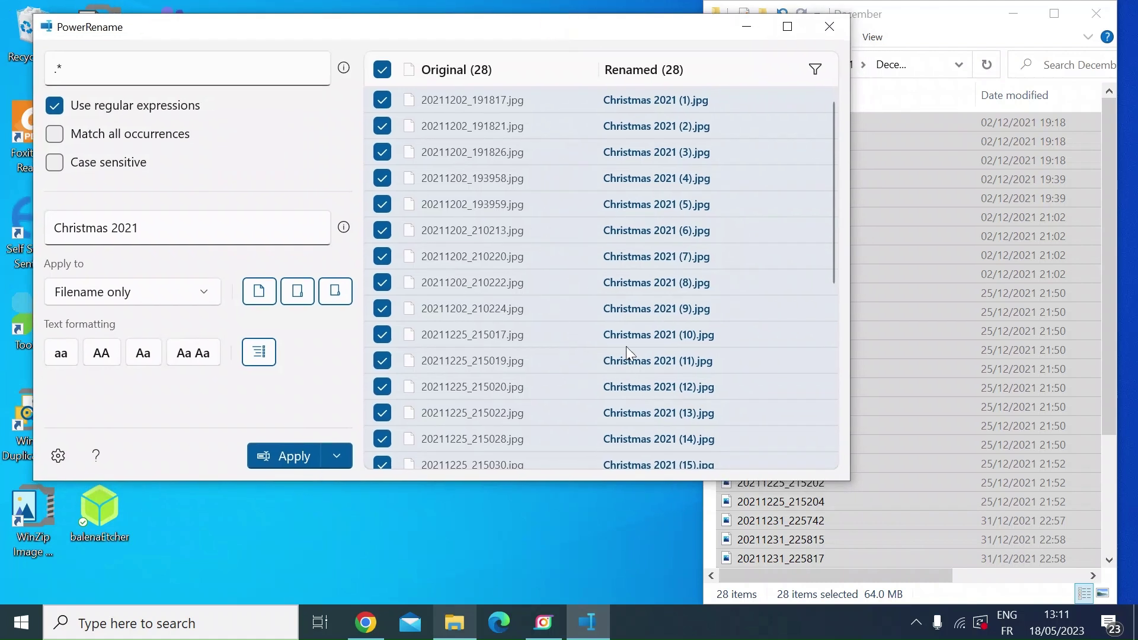
pyautogui.click(337, 453)
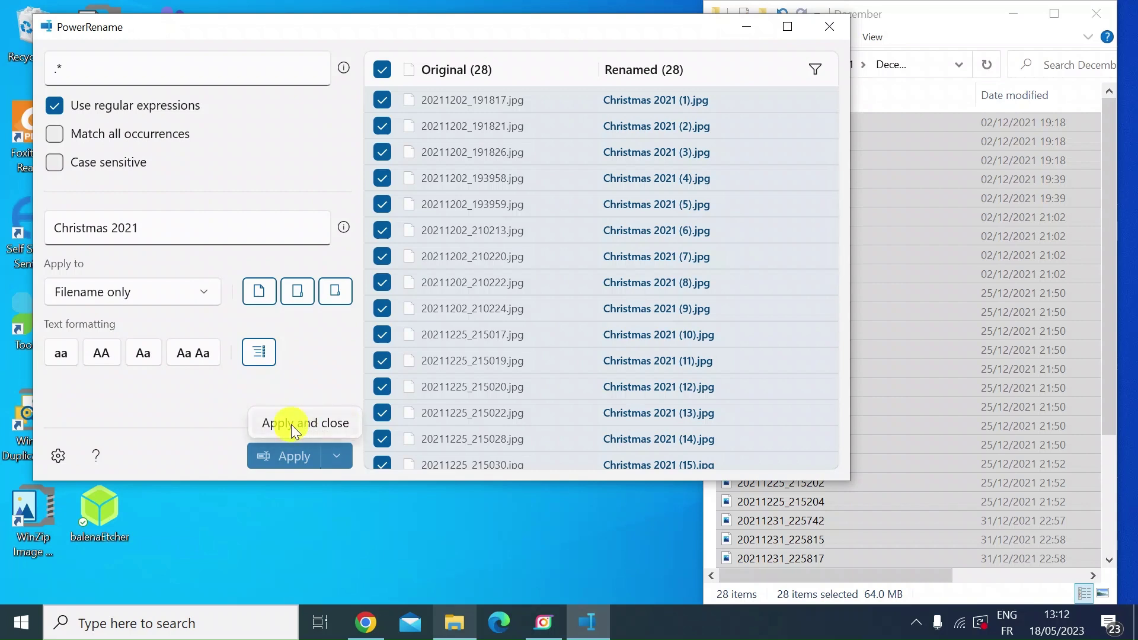
pyautogui.click(550, 113)
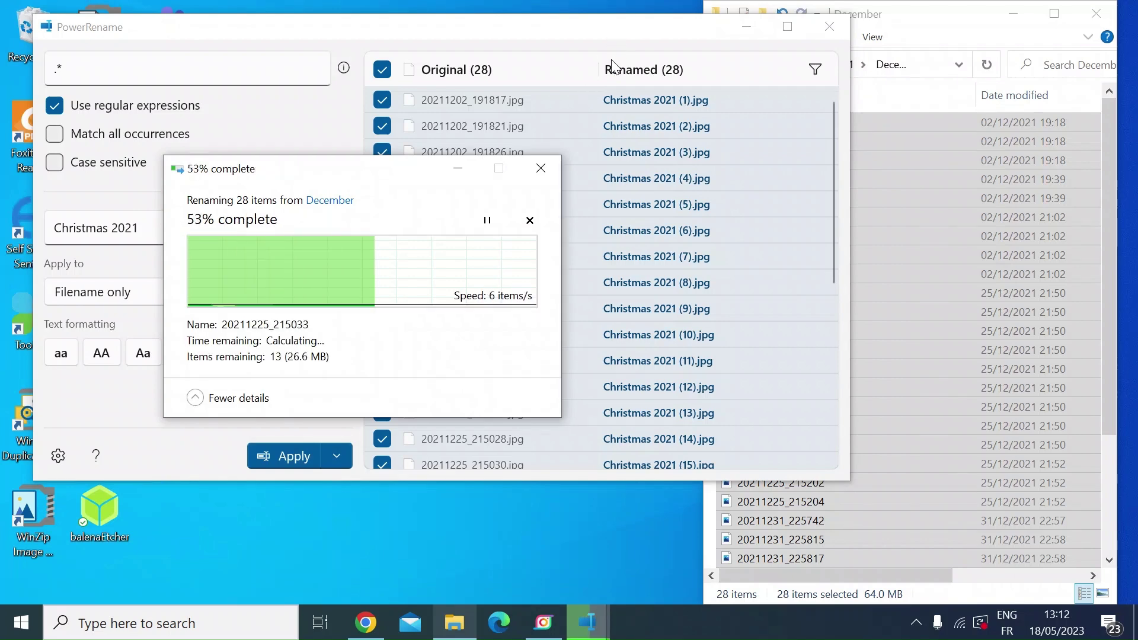
pyautogui.click(922, 22)
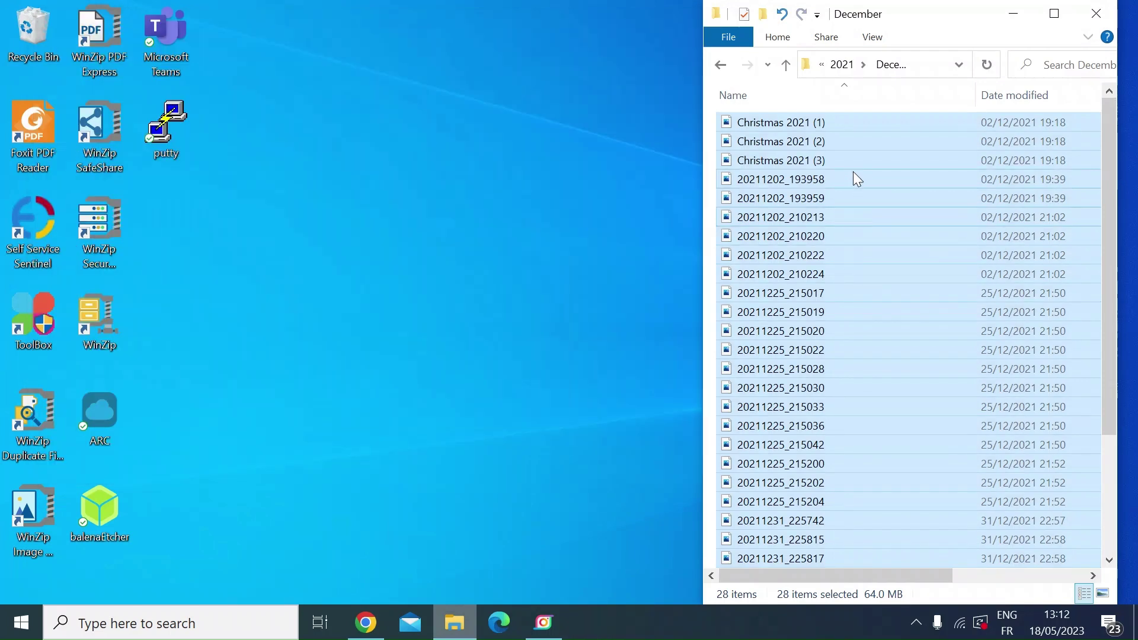
# Step: Deselect the files and scroll the December folder to review the Christmas 2021 (n) names
pyautogui.click(877, 199)
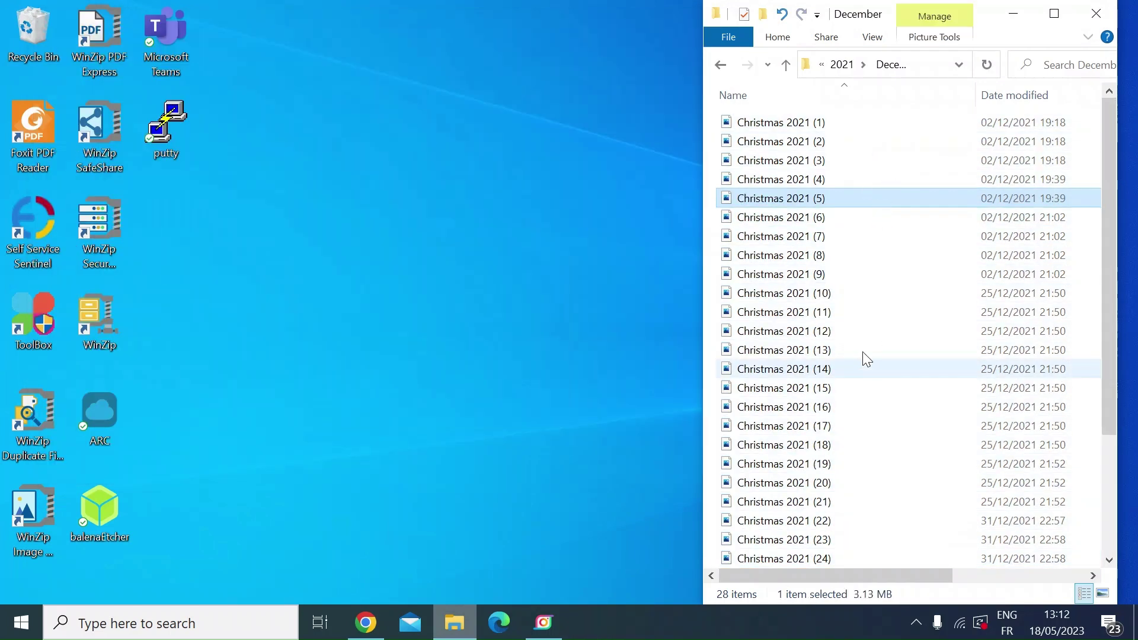
pyautogui.scroll(-2, 862, 344)
pyautogui.scroll(2, 865, 326)
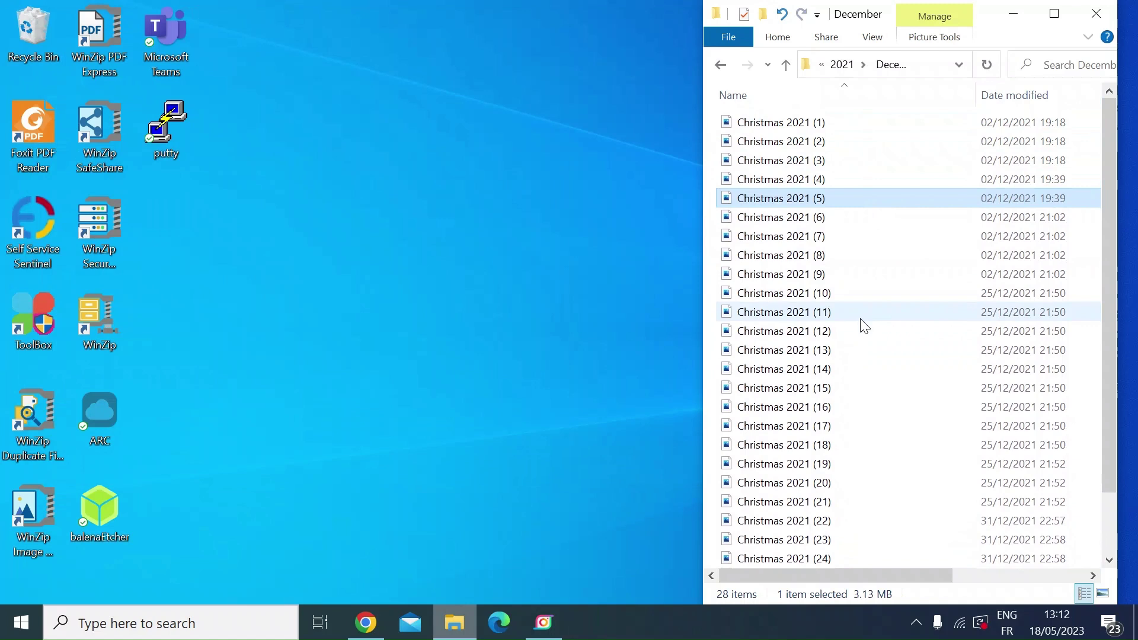